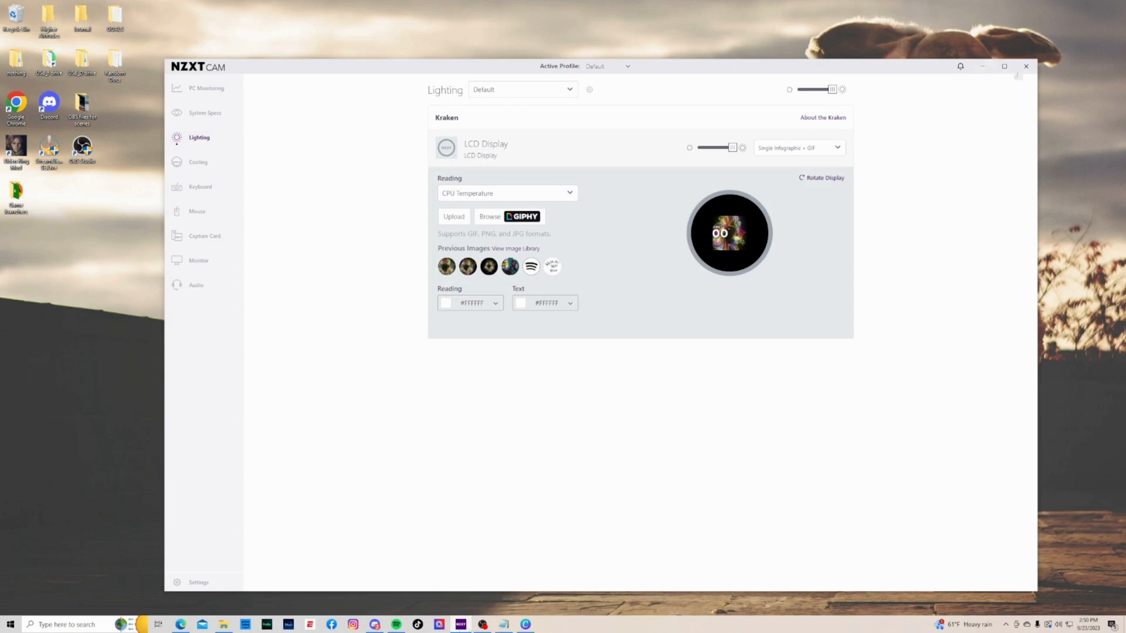
Maximize the window and check the Kraken's firmware version in the settings
click(1004, 66)
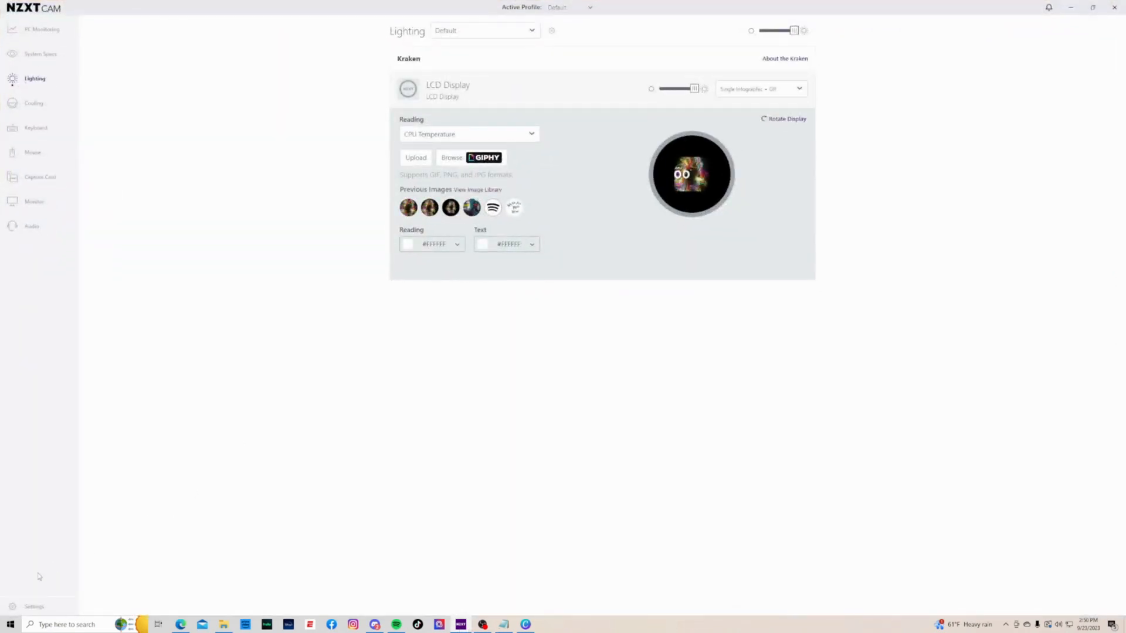
click(34, 608)
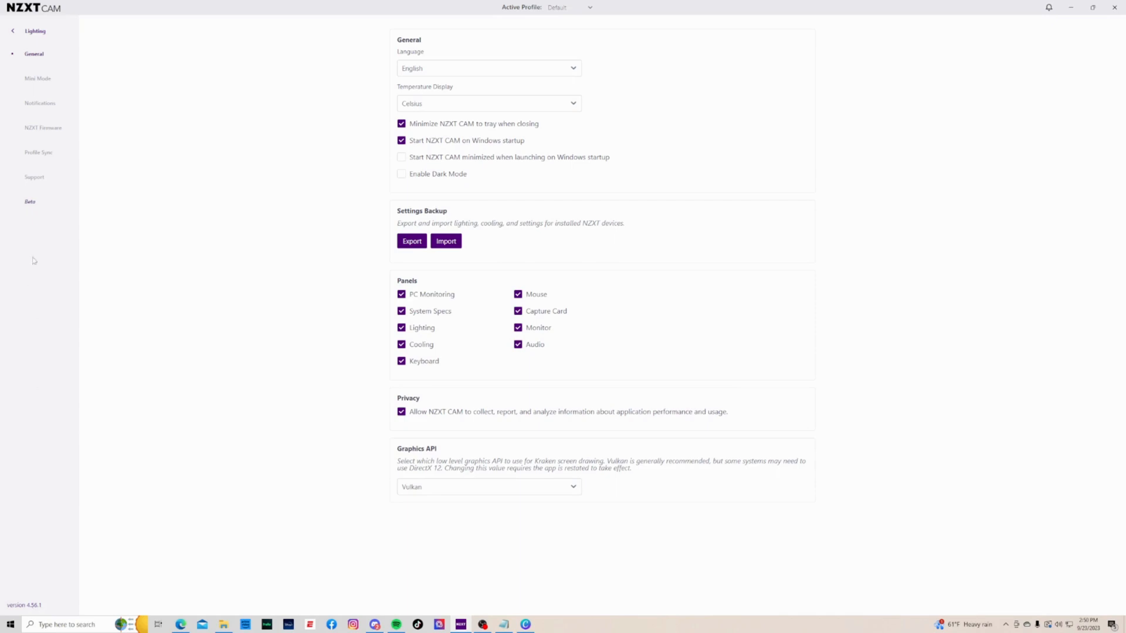
click(53, 128)
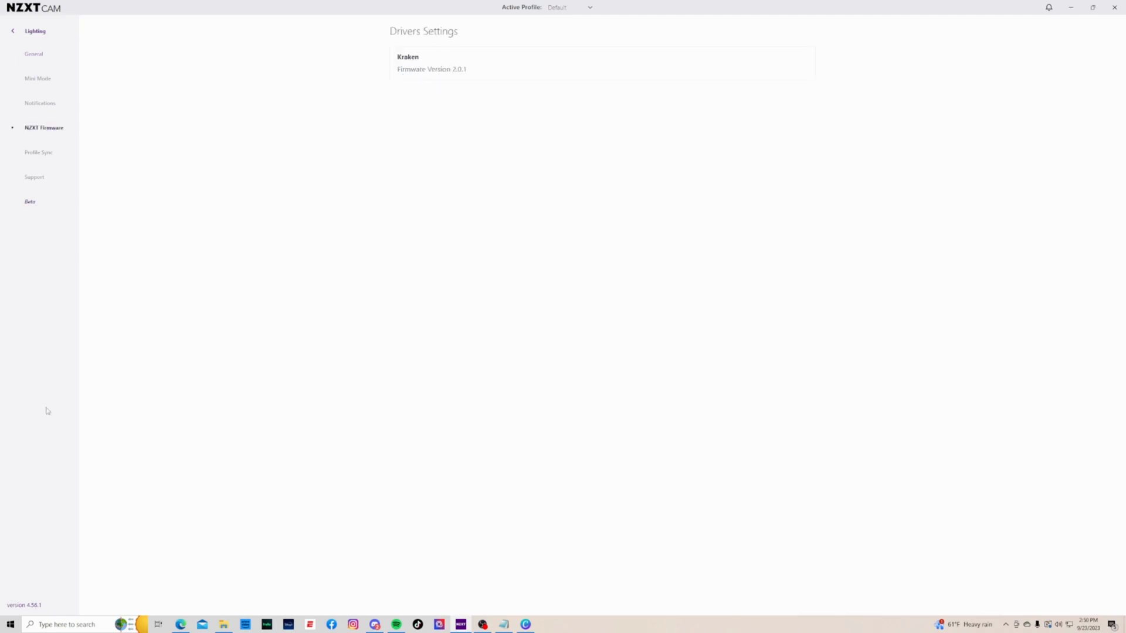
Read the version 4.56.1 release notes from the new features through the patch notes, and close them
click(19, 608)
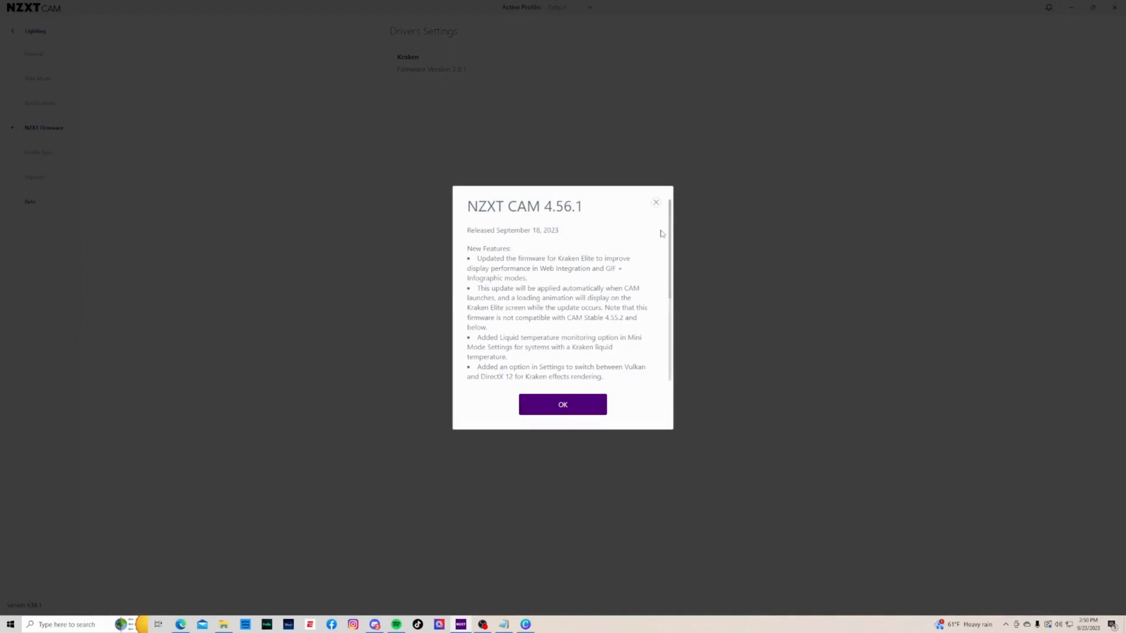
drag(670, 234, 659, 253)
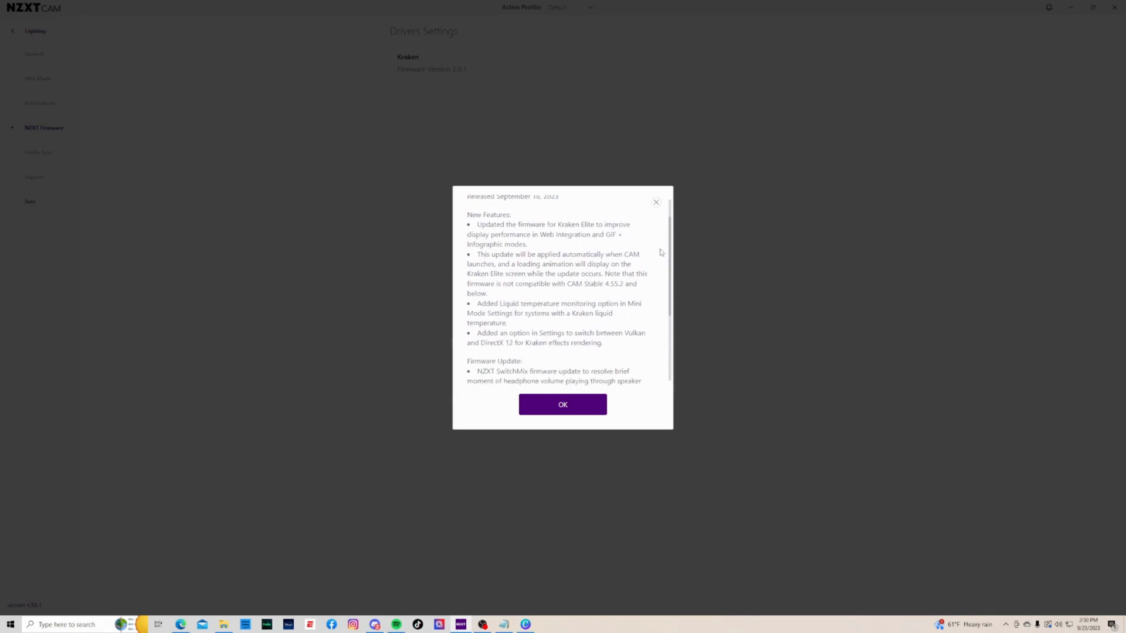
drag(660, 252, 658, 274)
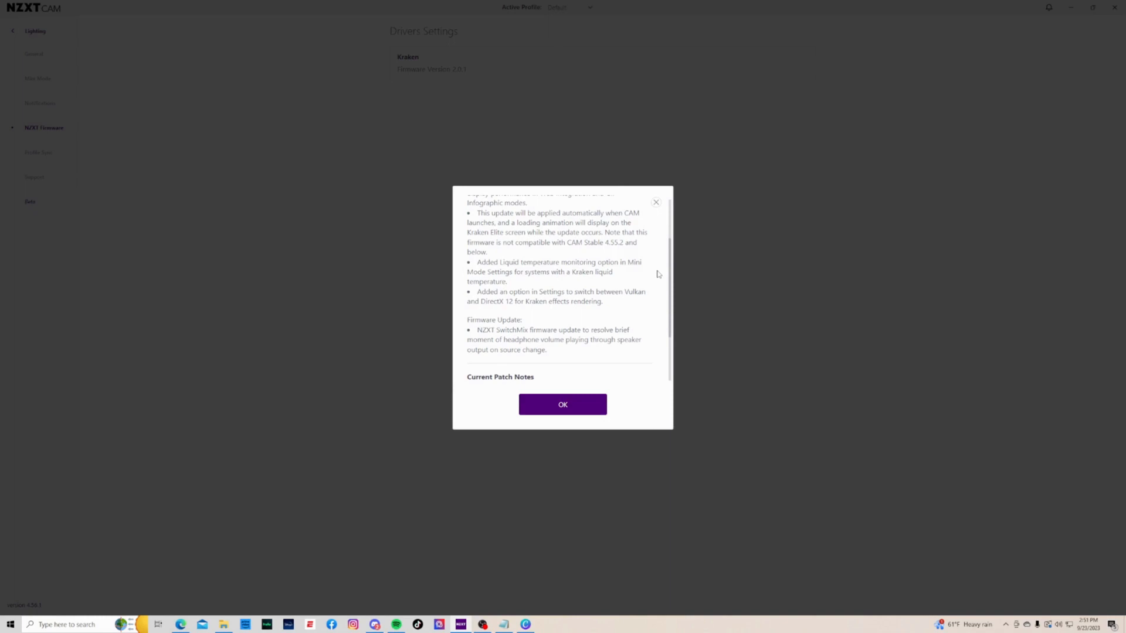
drag(659, 273, 660, 281)
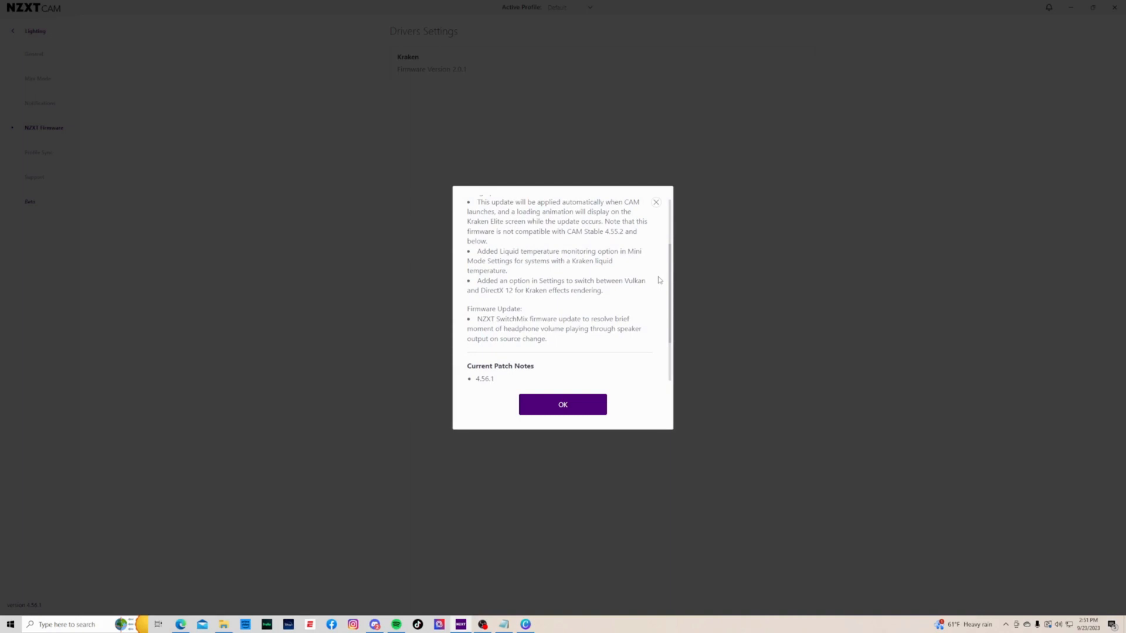
scroll(660, 280, down, 1)
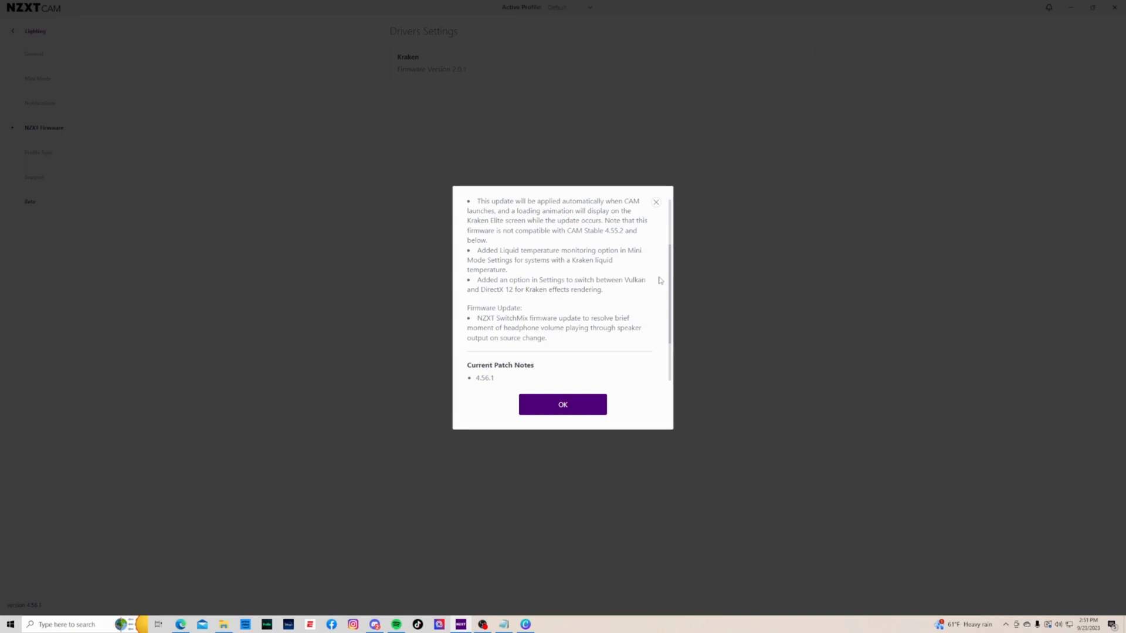
scroll(660, 282, down, 1)
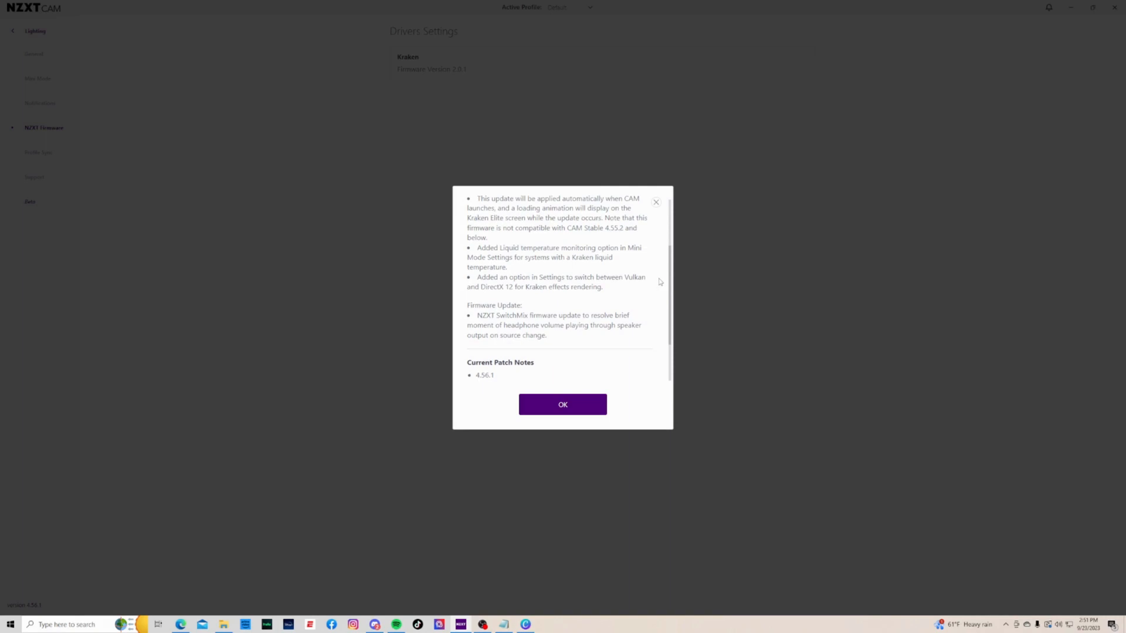
scroll(660, 281, down, 3)
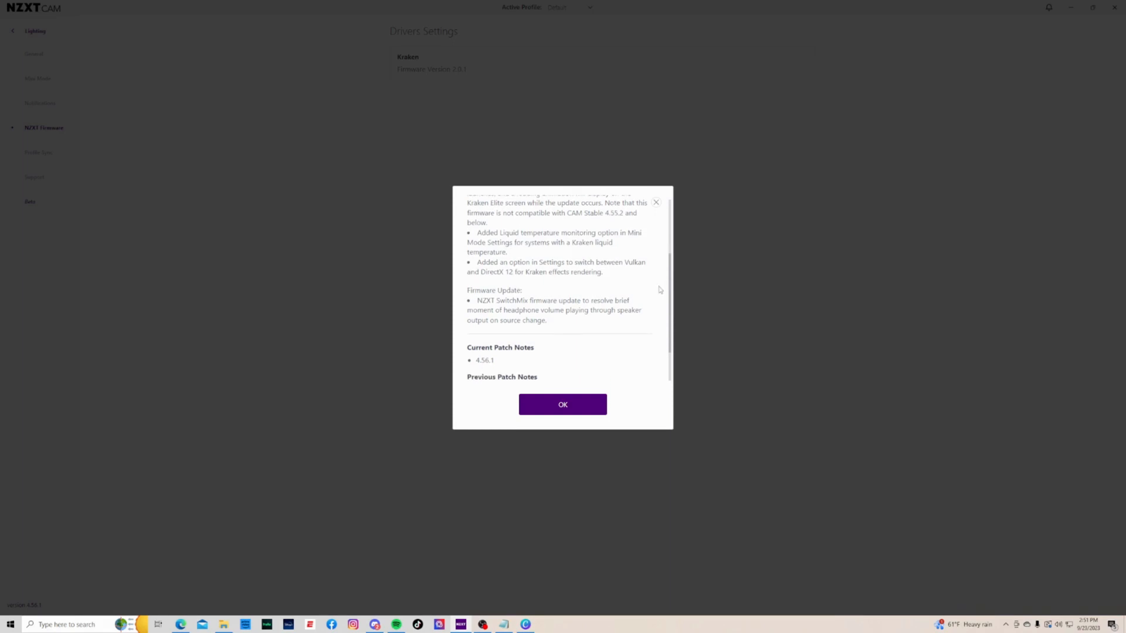
scroll(661, 289, down, 1)
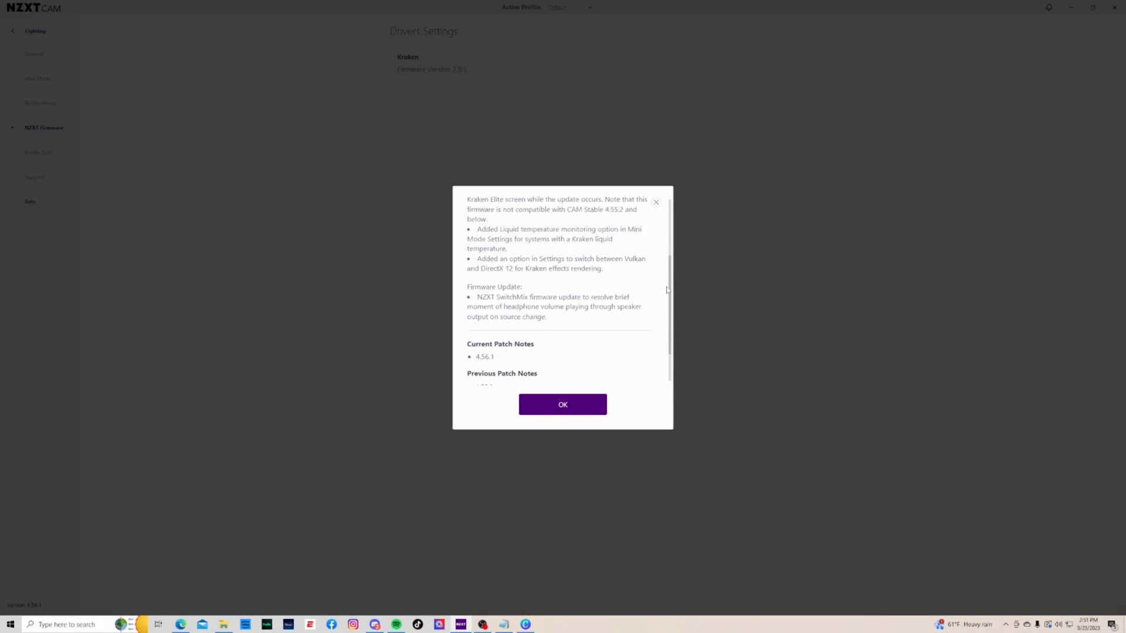
click(579, 415)
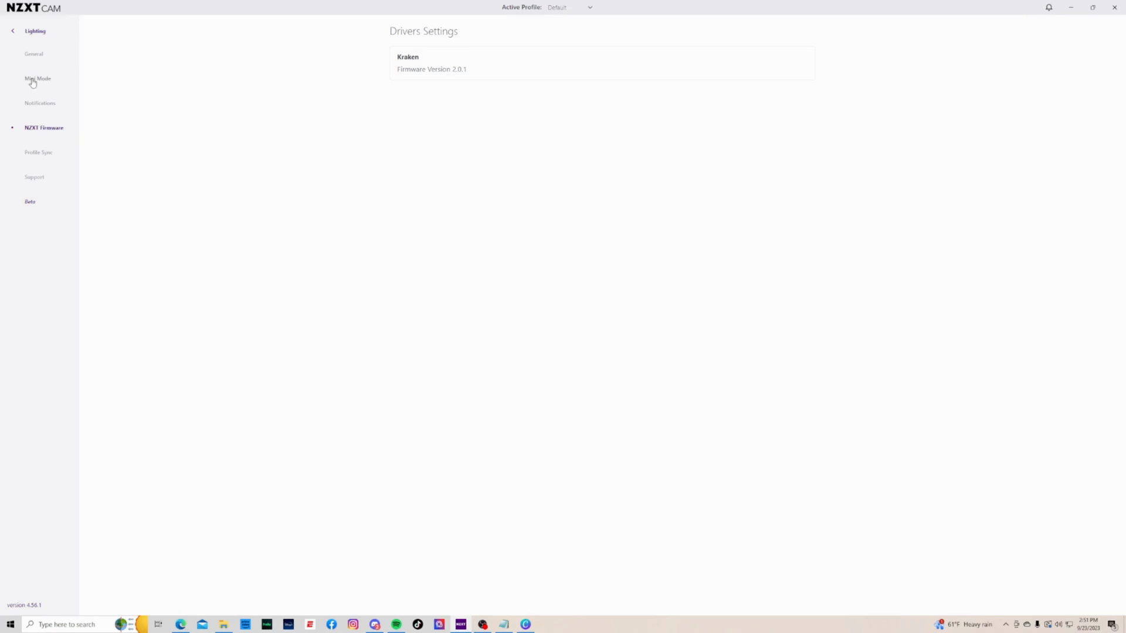
Show the Mini Mode settings and restore the window to its smaller size so the desktop is visible
click(15, 32)
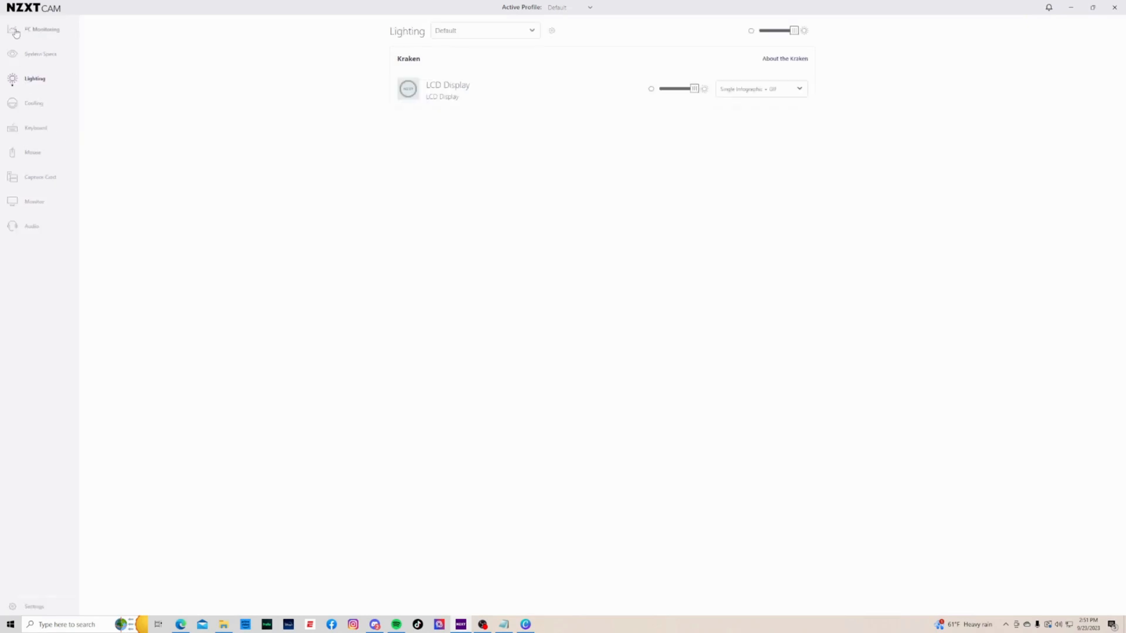
click(37, 611)
click(39, 82)
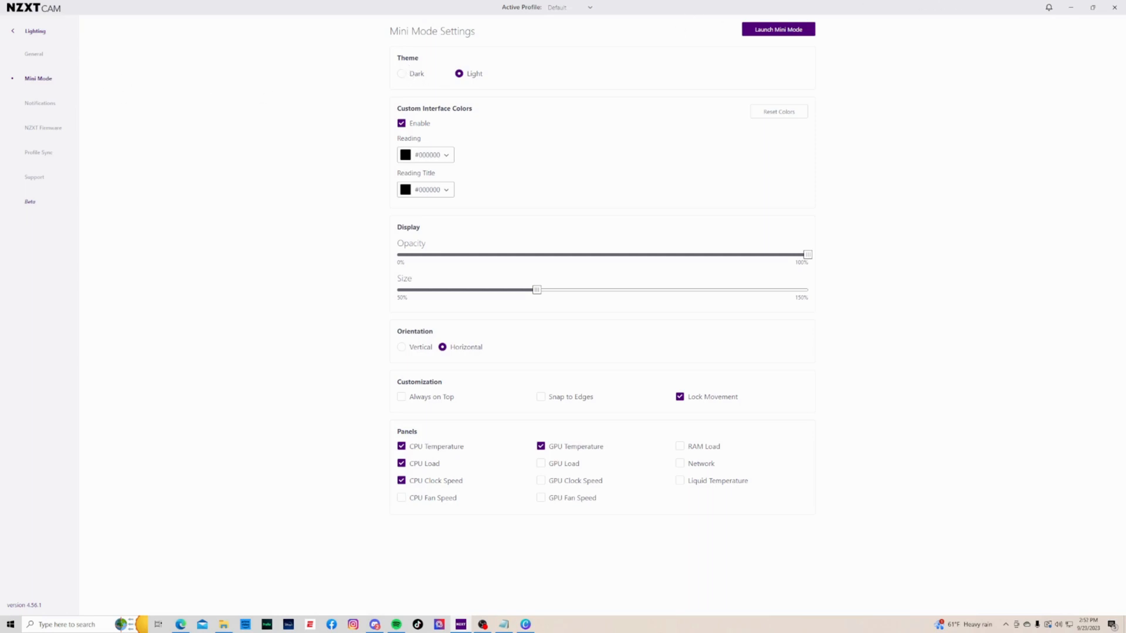
click(1092, 7)
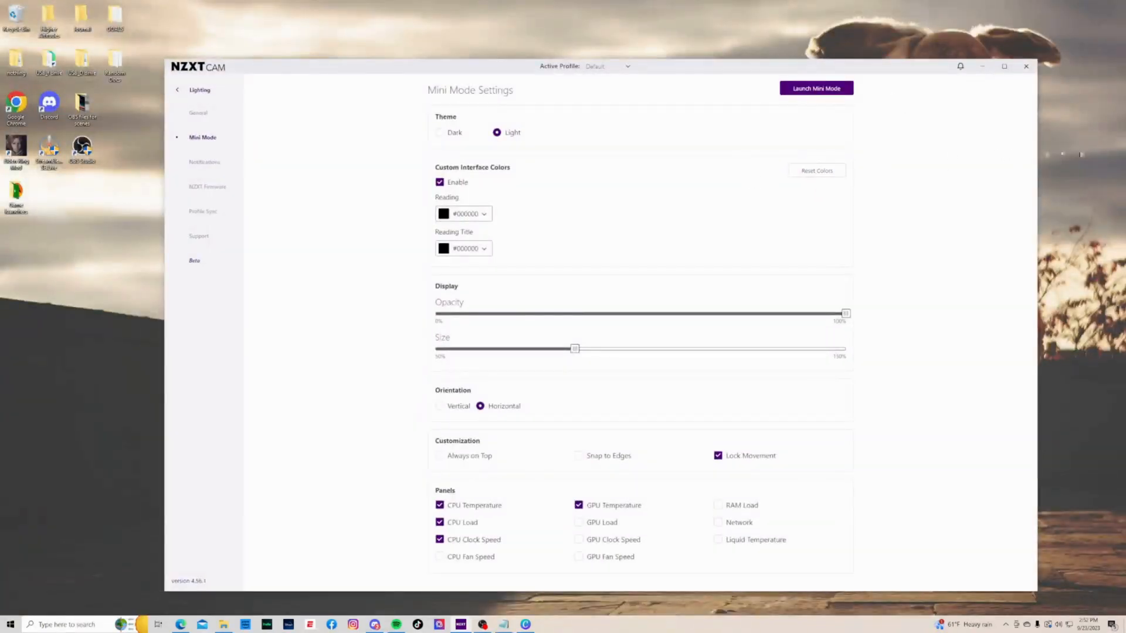
Launch the Mini Mode overlay with the Dark theme and switch it to the Light theme
click(440, 133)
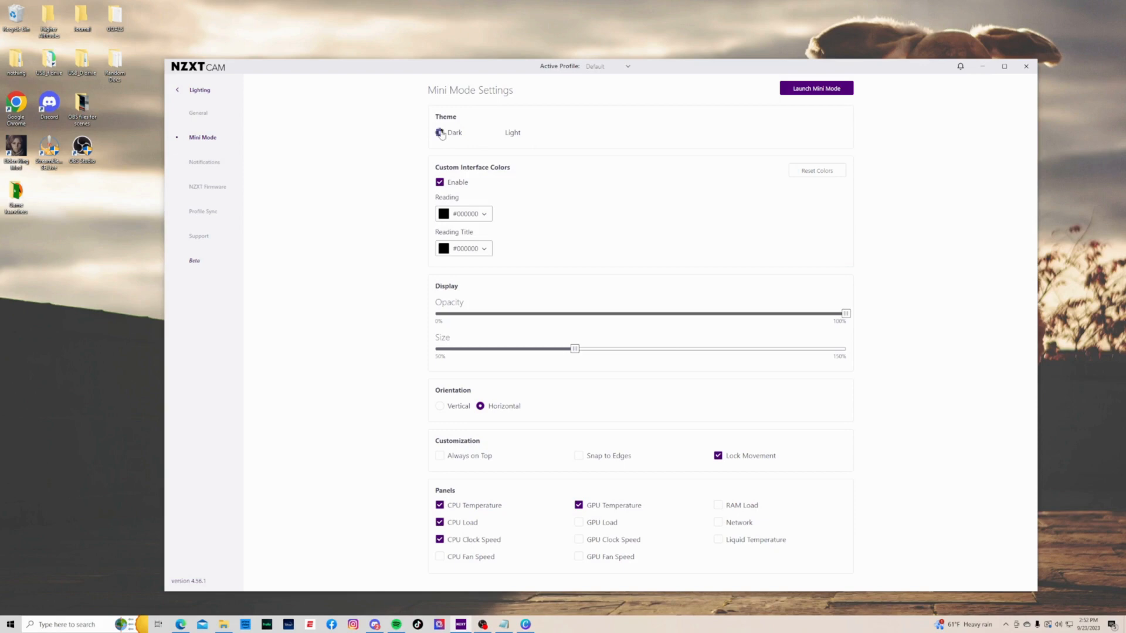
click(821, 95)
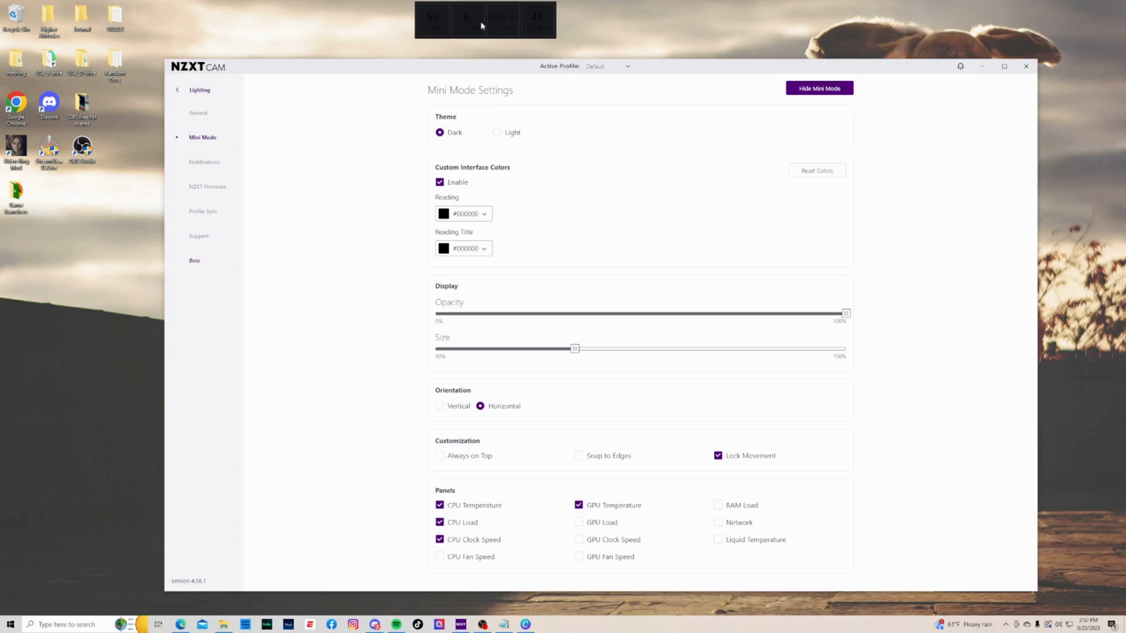
click(497, 133)
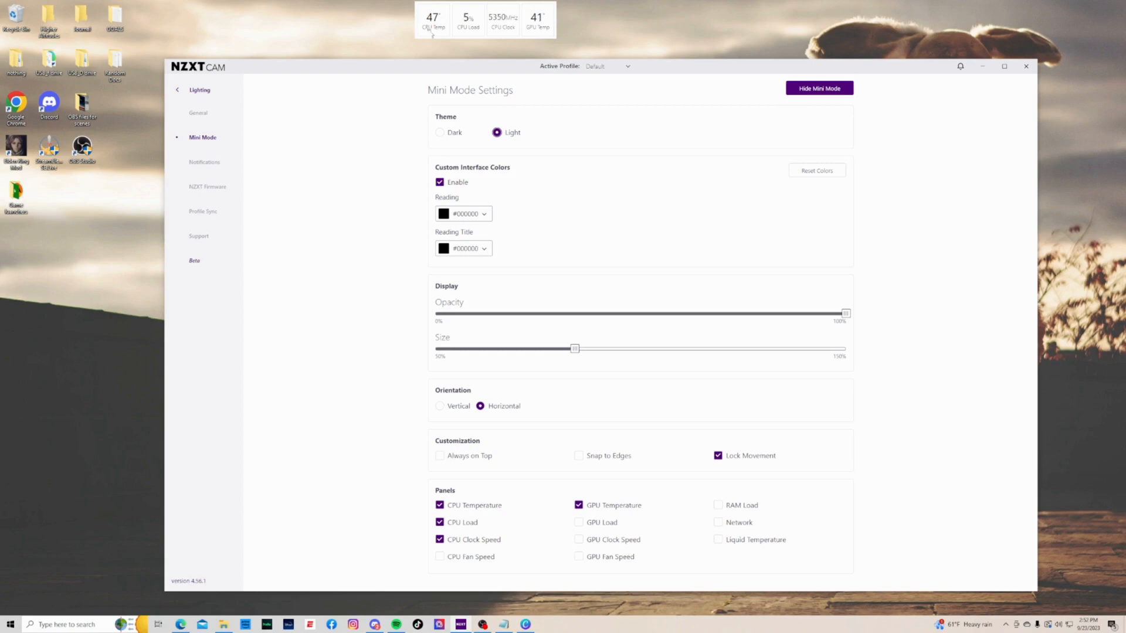
Set the overlay's Reading and Reading Title colors to bright green #28FF00
click(463, 214)
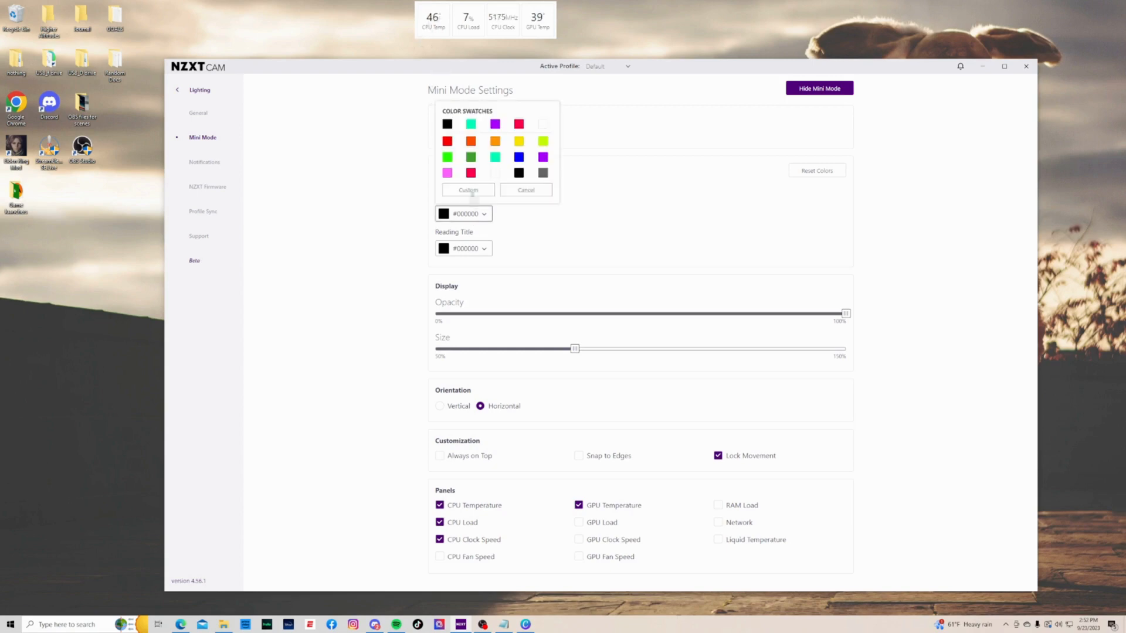
click(448, 157)
click(466, 249)
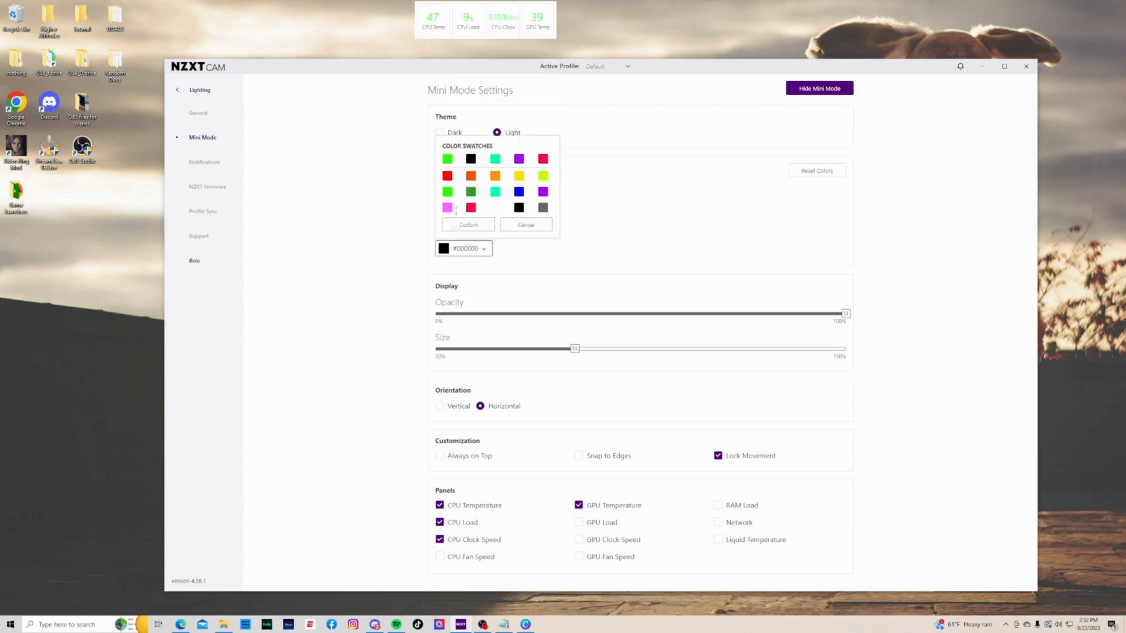
click(447, 191)
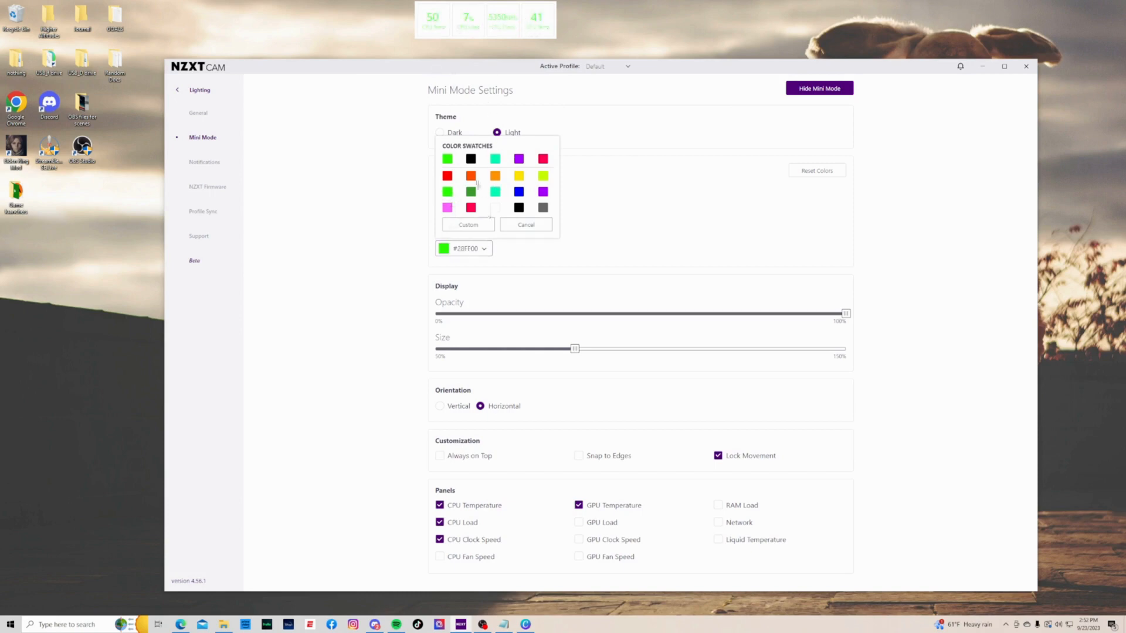
Set the overlay's Reading Title and Reading colors back to black #000000
click(470, 163)
click(484, 214)
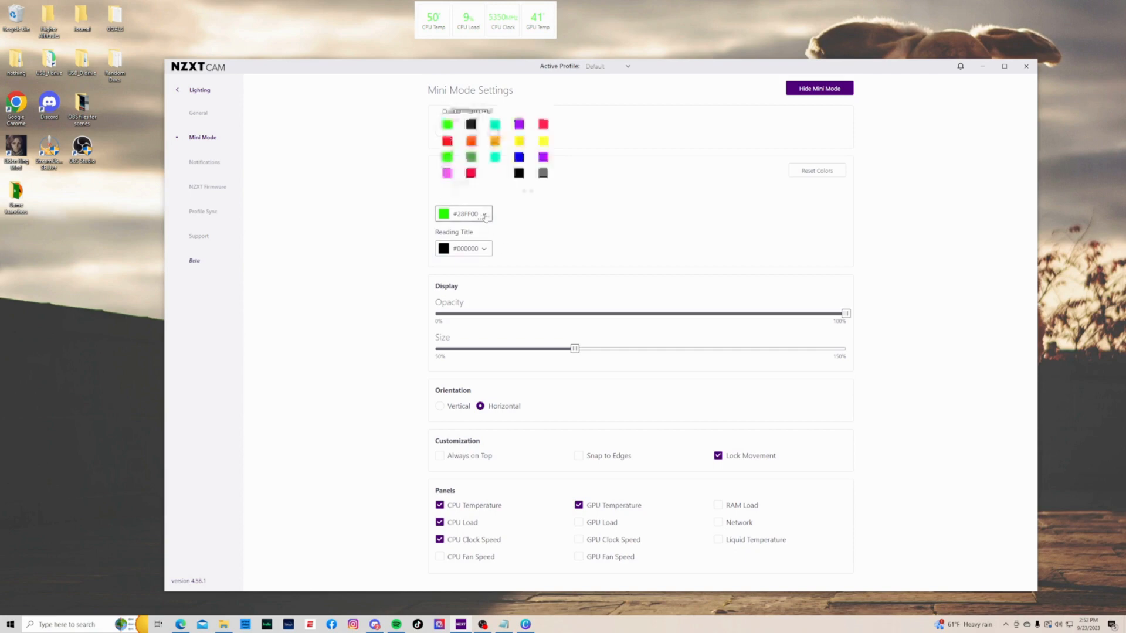
click(471, 123)
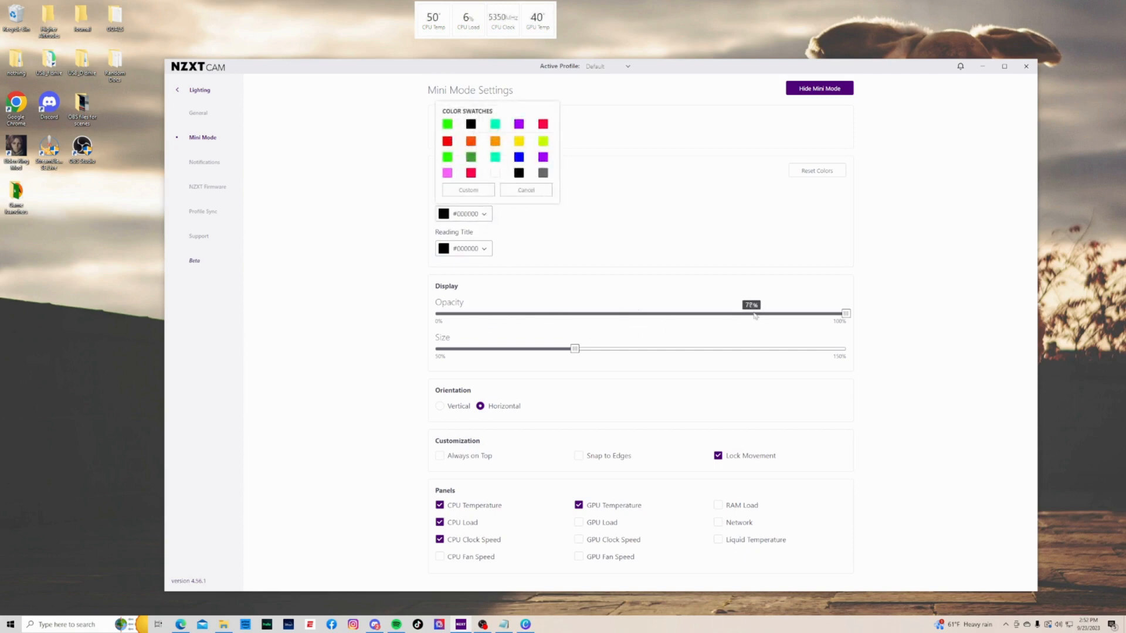
Lower the overlay's opacity slightly below 100% and reduce its size
click(846, 315)
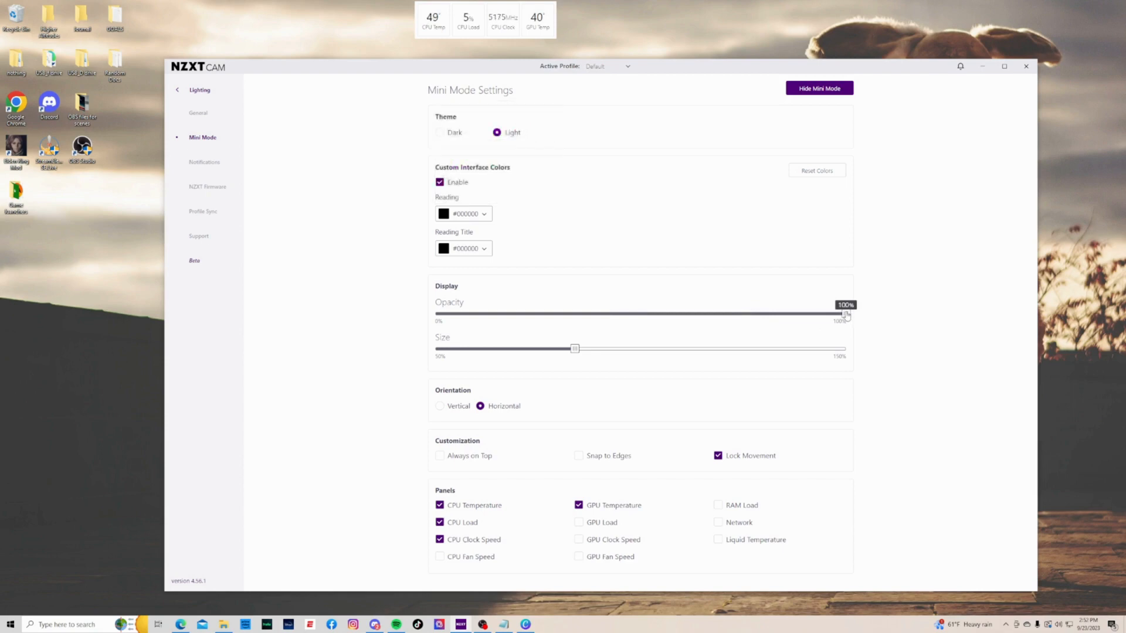
drag(846, 315, 801, 324)
drag(574, 350, 525, 347)
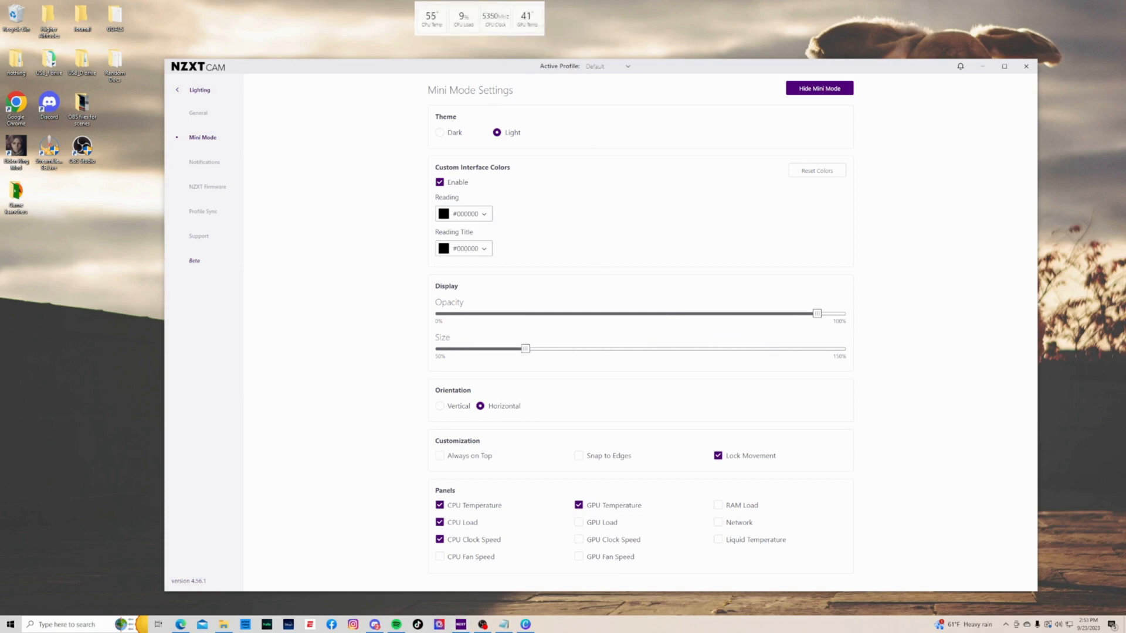
Turn off Lock Movement and shift the Mini Mode overlay slightly on the desktop
click(718, 456)
mouse_move(482, 23)
mouse_down()
mouse_move(180, 84)
mouse_move(69, 355)
mouse_move(223, 105)
mouse_move(818, 31)
mouse_move(620, 42)
mouse_move(473, 31)
mouse_up()
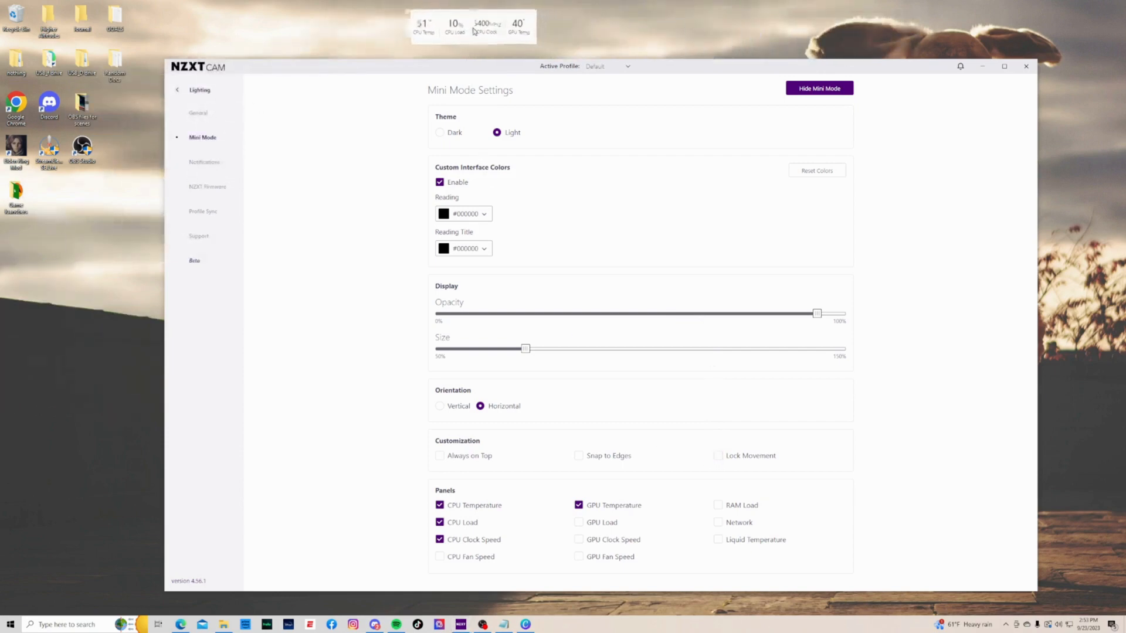
Try the overlay in Vertical orientation beside the window, and return it to Horizontal orientation placed above the window
click(443, 412)
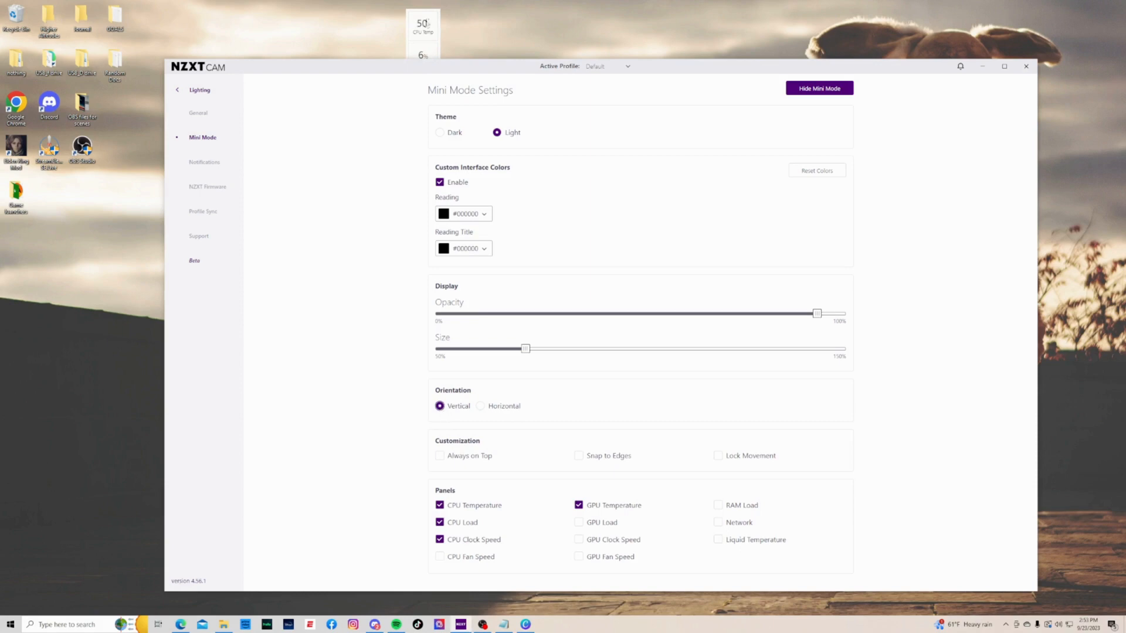
drag(427, 41, 130, 235)
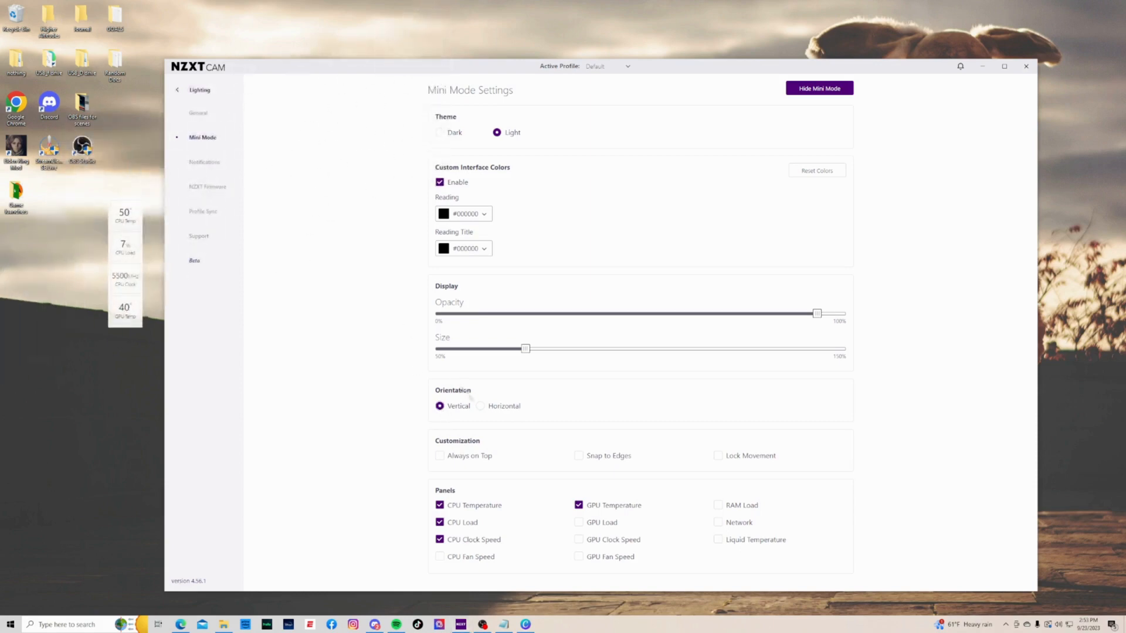
click(480, 405)
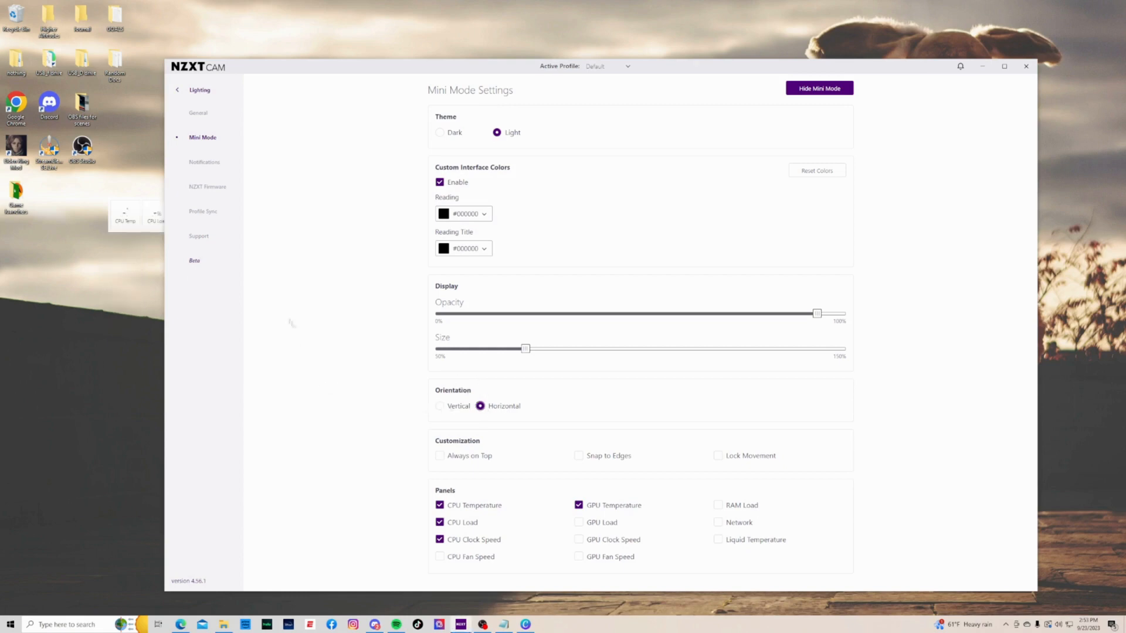
drag(154, 217, 484, 72)
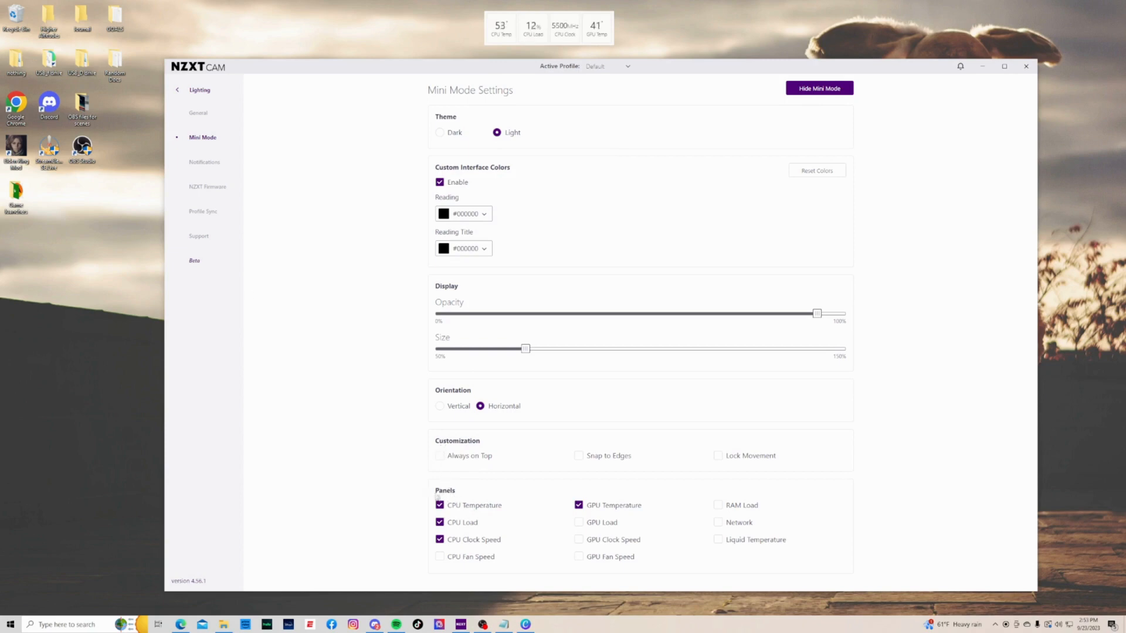
Return to the Lighting page, view the LCD display modes and open the GIPHY library for Single Infographic + GIF
click(200, 93)
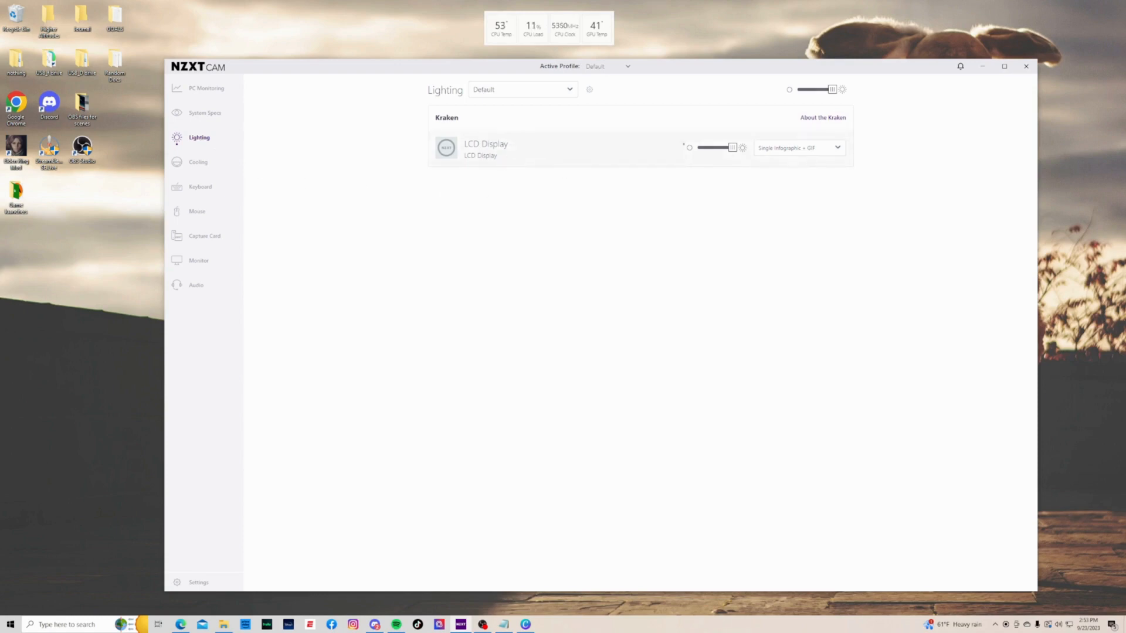
click(833, 149)
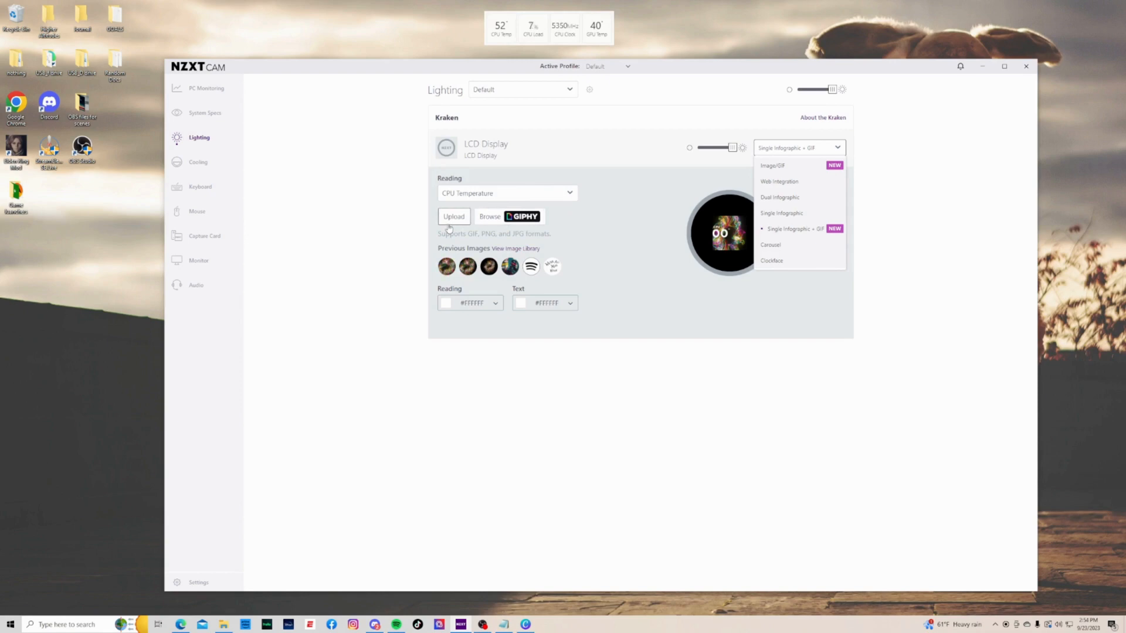
click(514, 221)
click(514, 221)
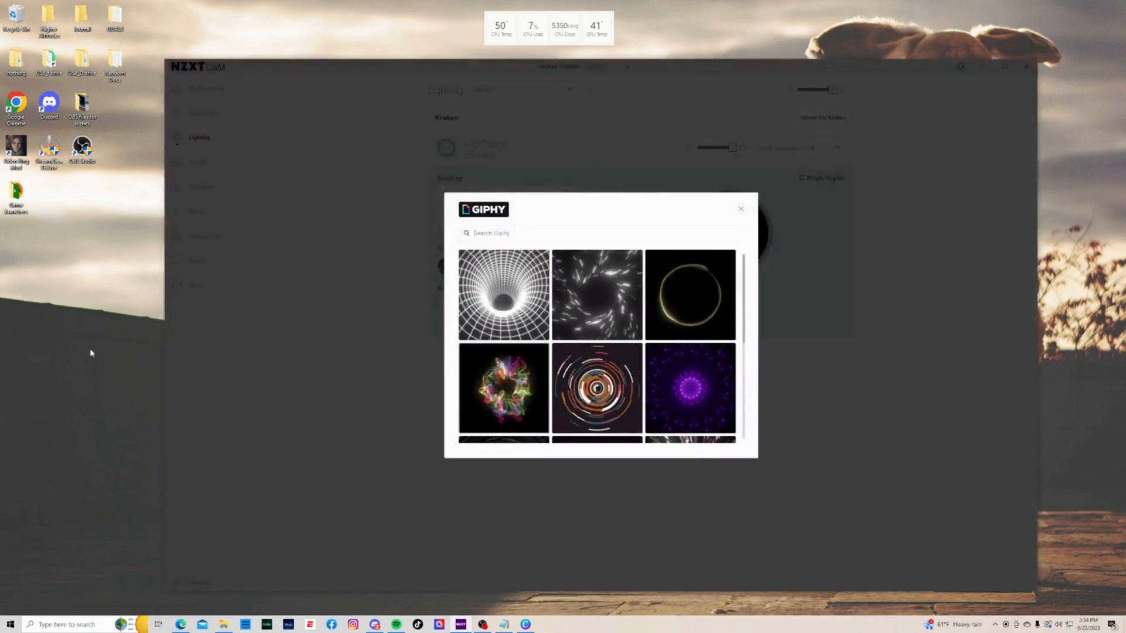
Try the multicolored swirling ring GIF, enlarging and centering it behind the CPU reading in the image editor, and cancel the edit
click(504, 395)
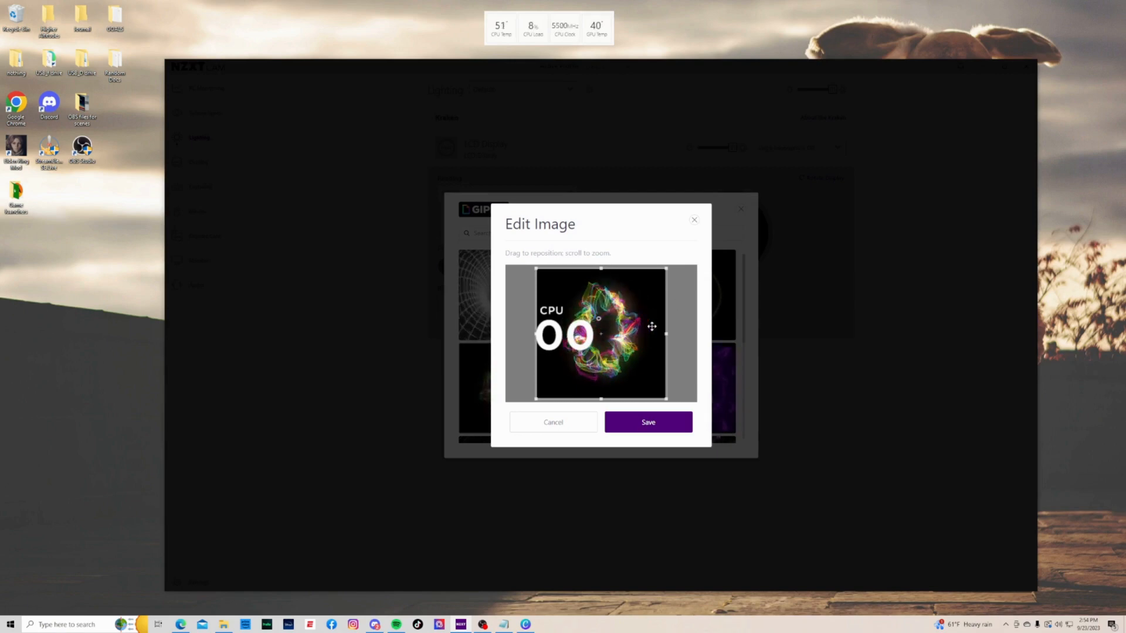
scroll(651, 326, up, 1)
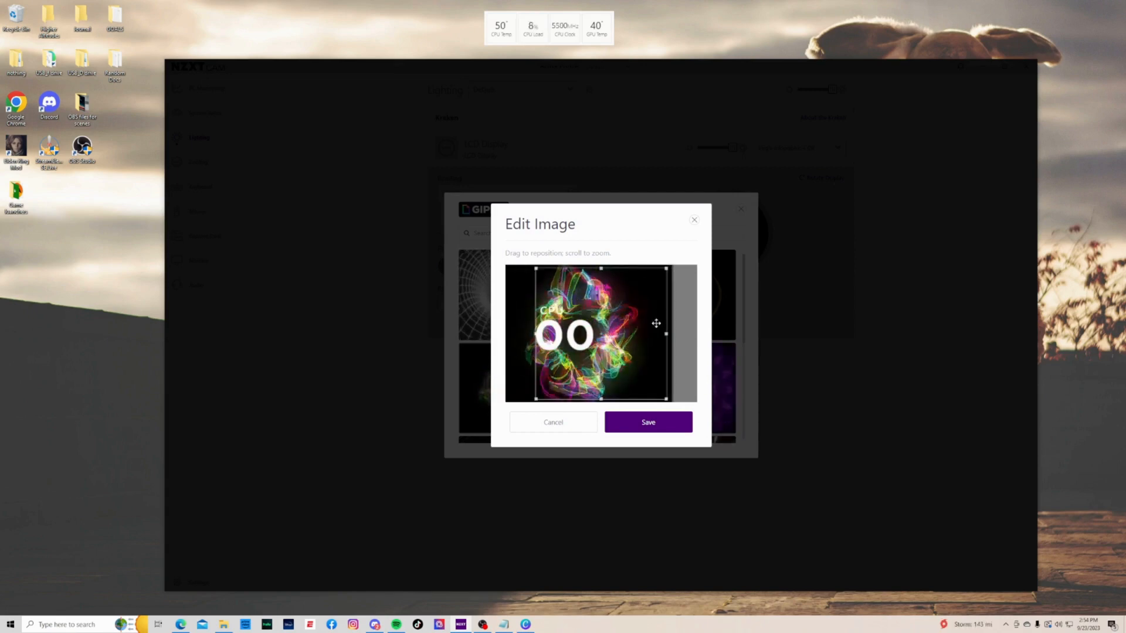
scroll(680, 319, up, 1)
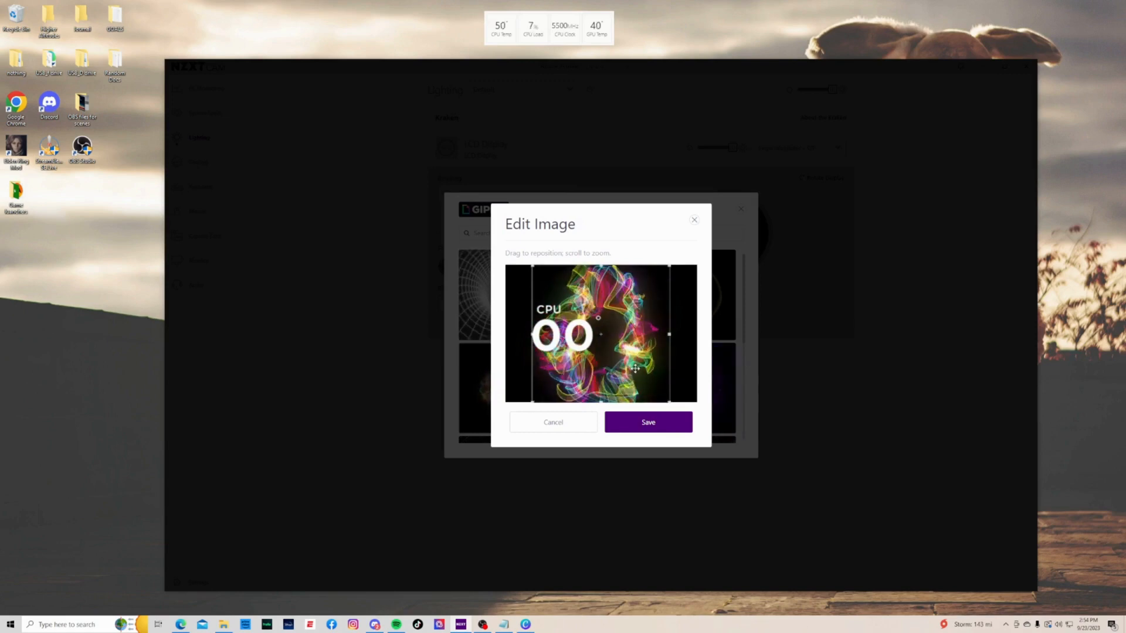
drag(630, 368, 632, 368)
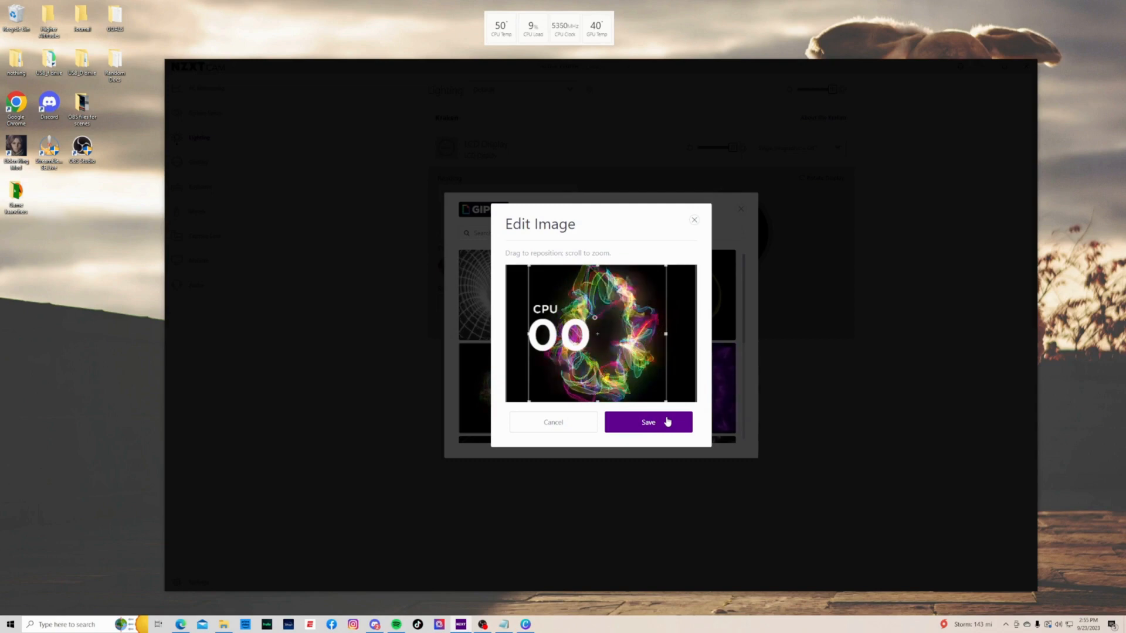
click(553, 422)
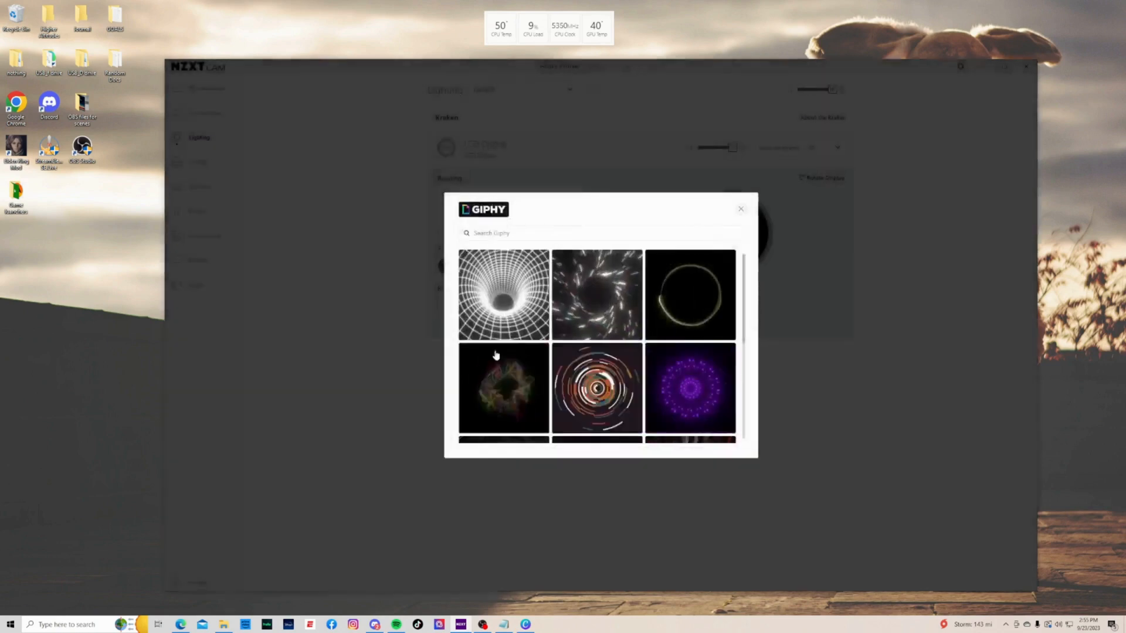
Search the GIPHY library for "star wars", browse through the GIFs and close the library without choosing one
click(569, 237)
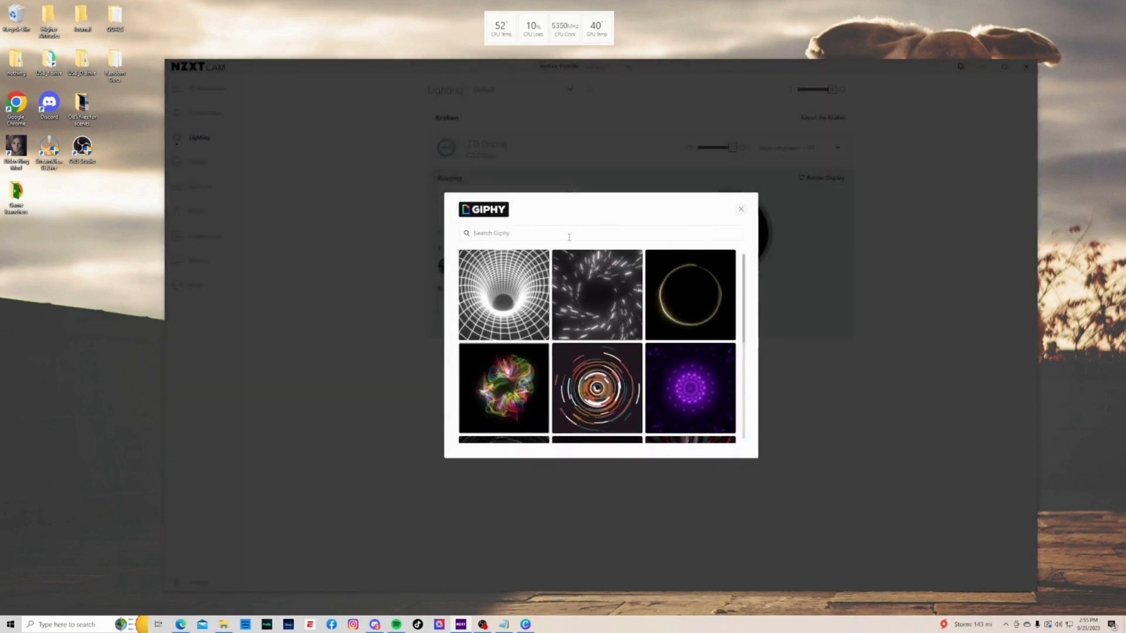
text(star wars)
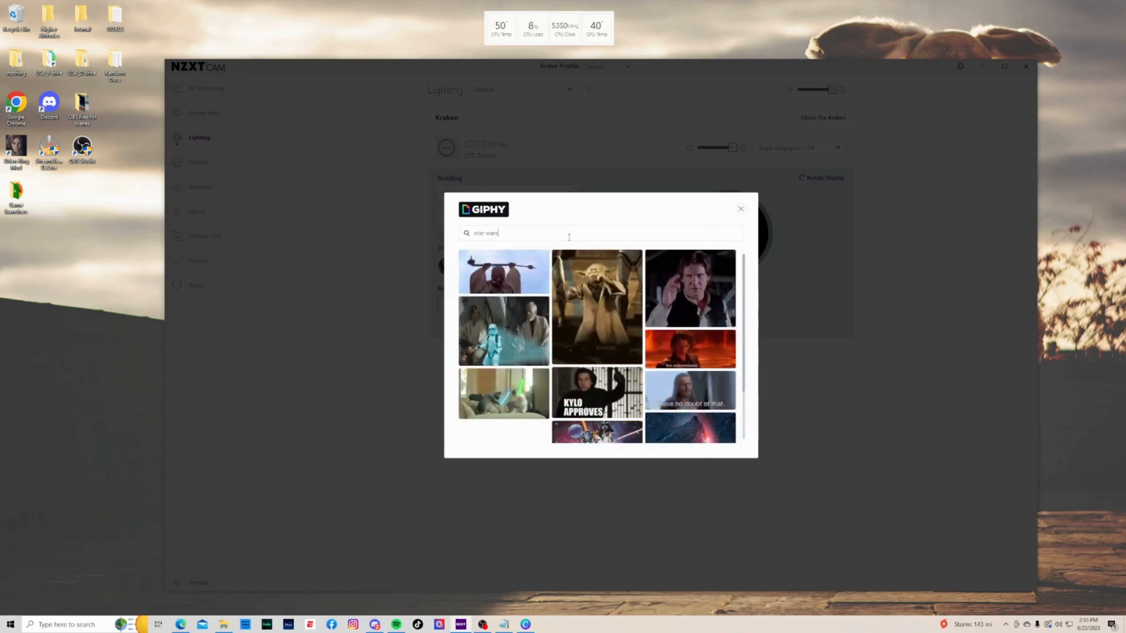
scroll(557, 326, down, 3)
scroll(557, 328, down, 10)
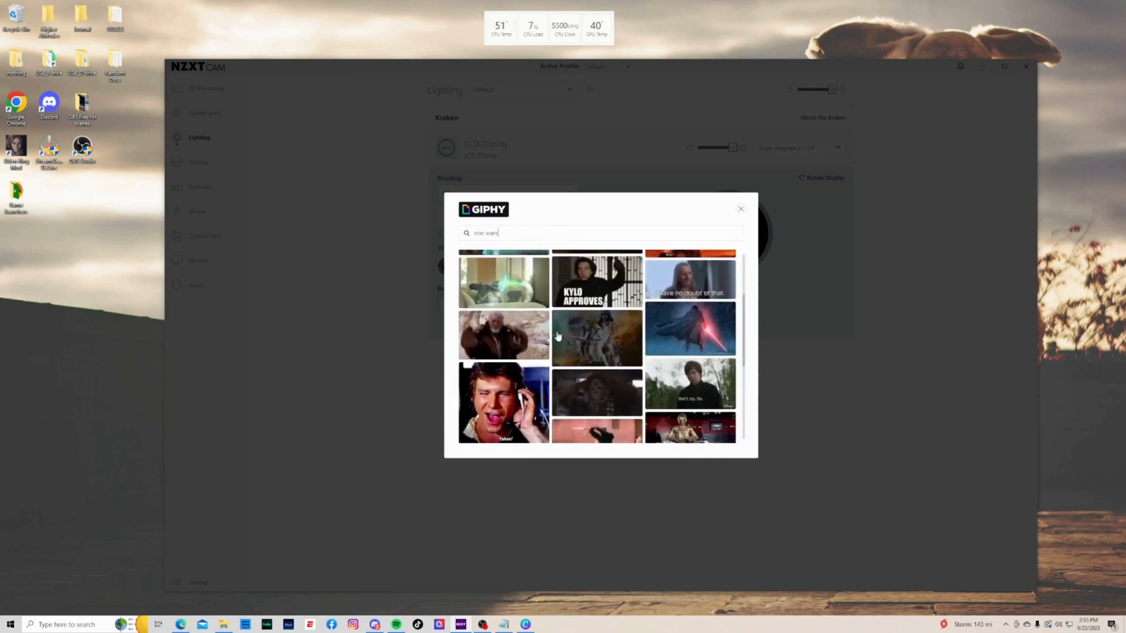
scroll(562, 335, down, 5)
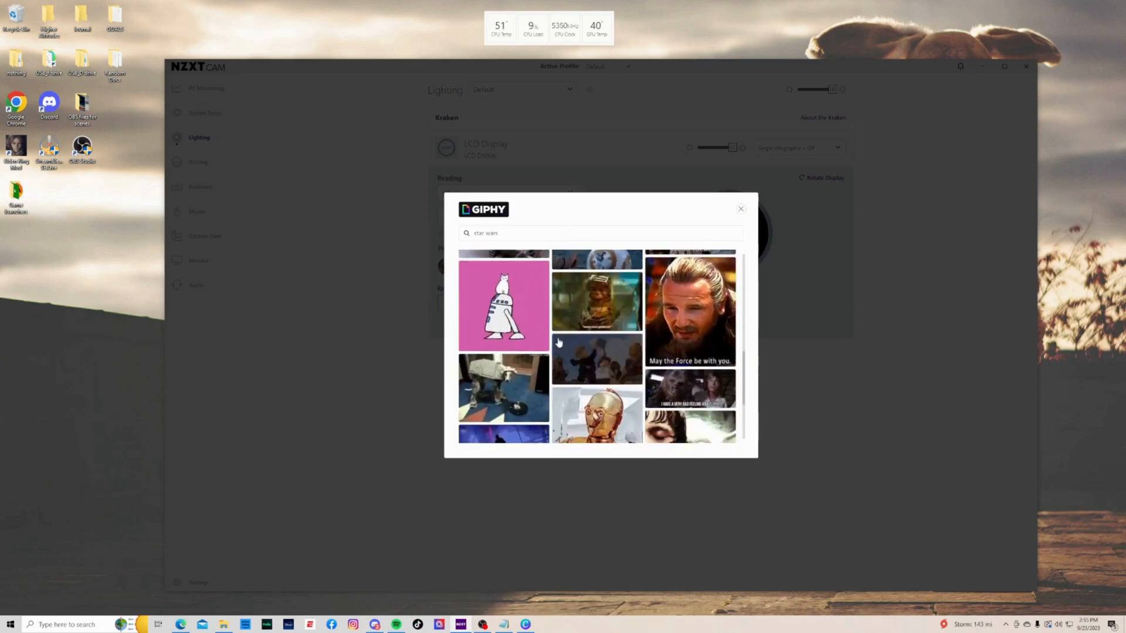
scroll(587, 337, down, 10)
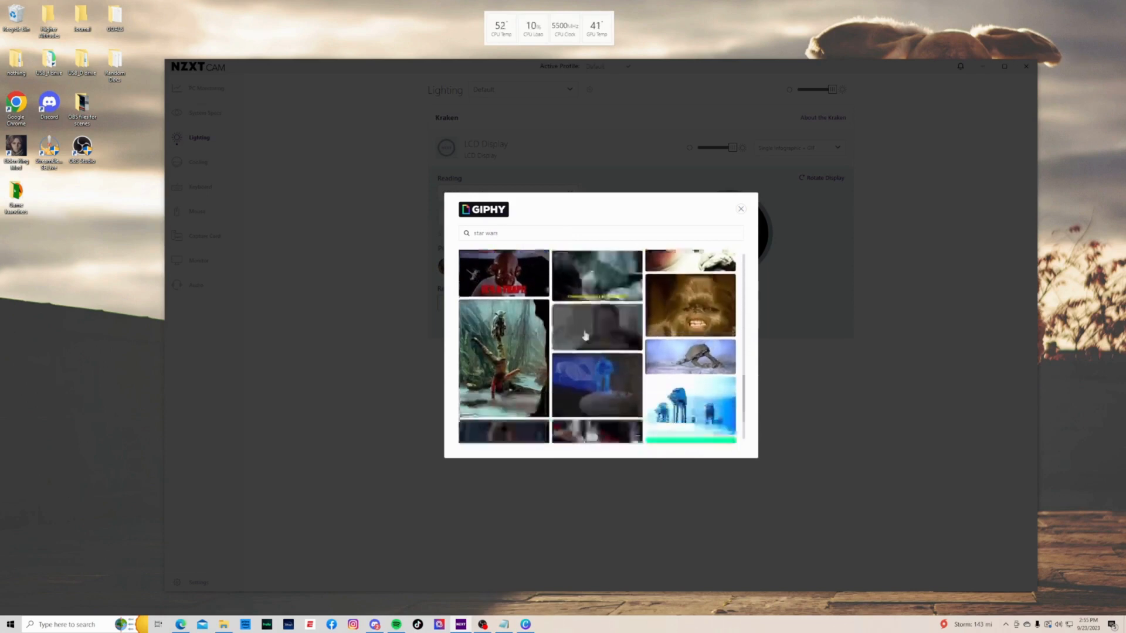
scroll(584, 343, down, 1)
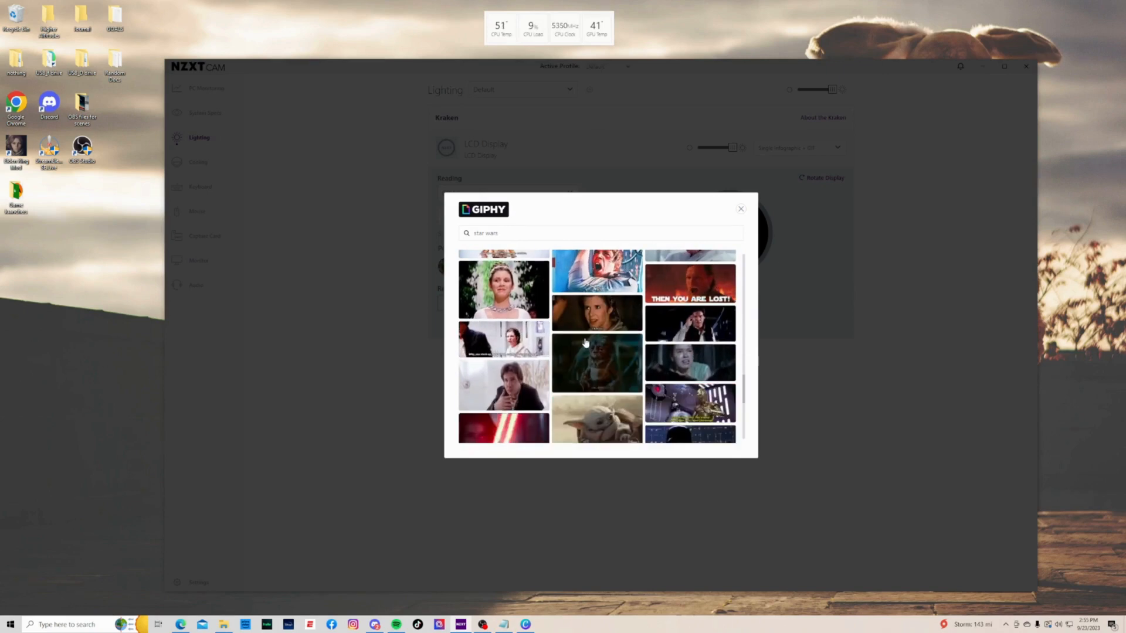
click(741, 210)
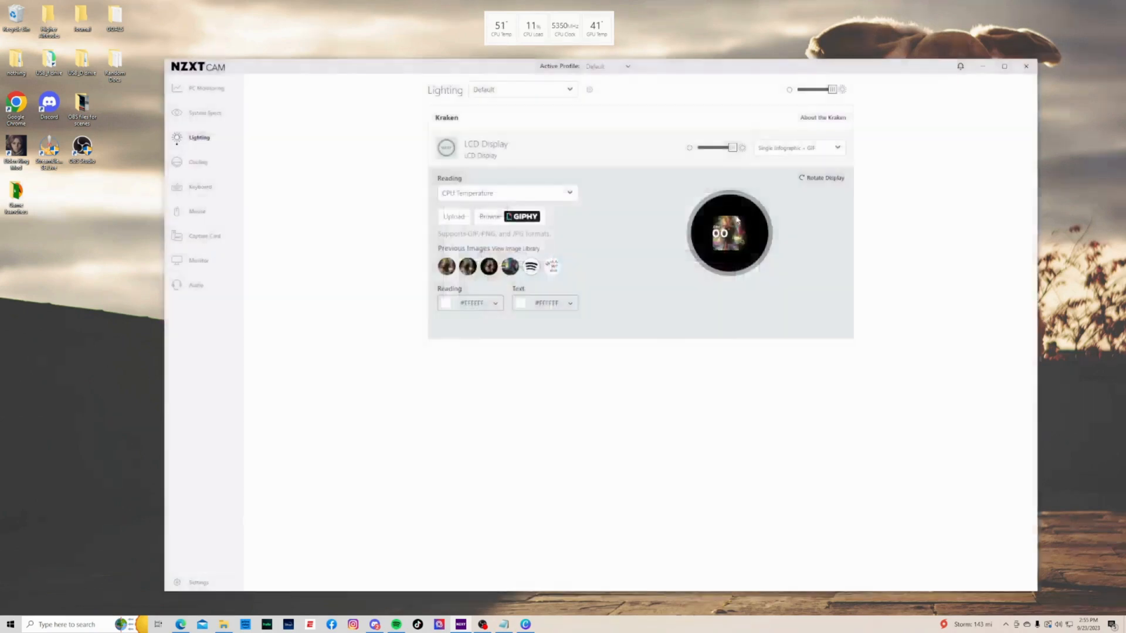